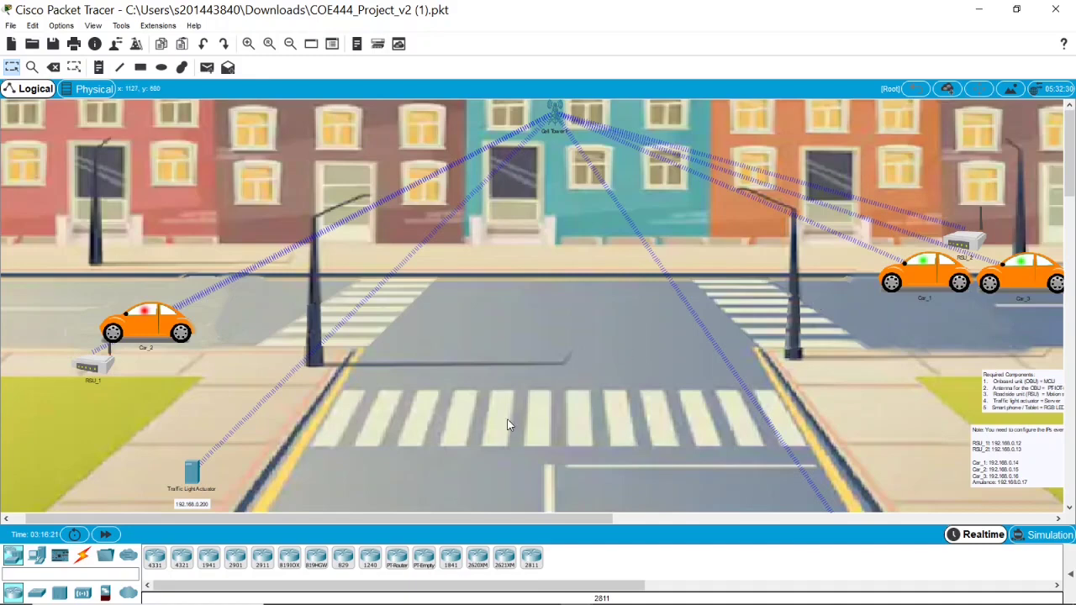
# Point out the Traffic Light Actuator, Car_1, Car_3 with their roadside unit, and Car_2
pyautogui.moveTo(263, 518); pyautogui.dragTo(246, 519)
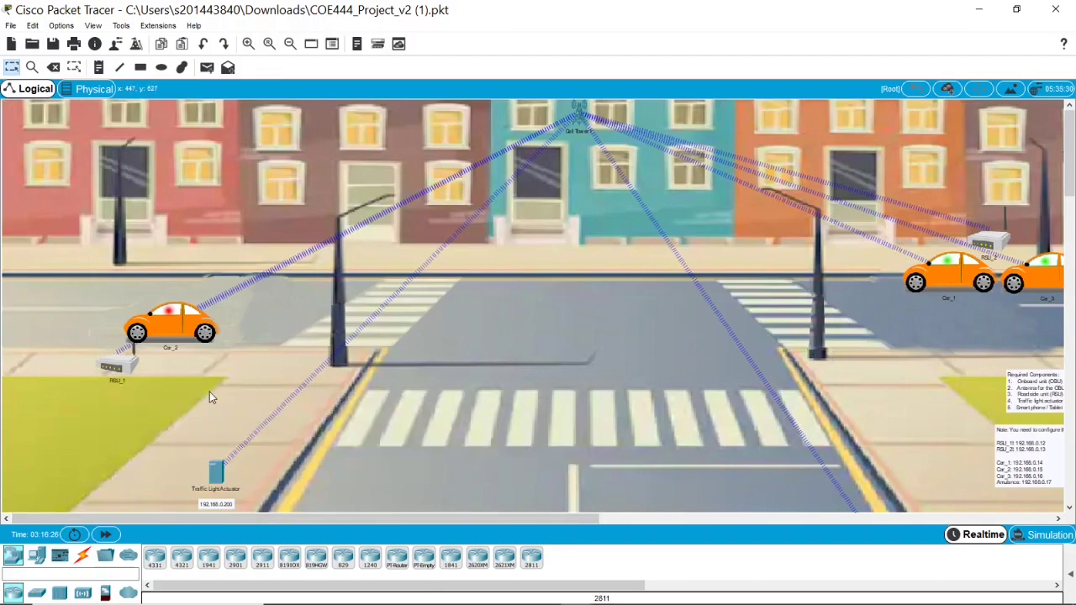
pyautogui.scroll(-1, 240, 373)
pyautogui.scroll(1, 227, 412)
pyautogui.moveTo(142, 451); pyautogui.dragTo(293, 490)
pyautogui.moveTo(442, 519)
pyautogui.mouseDown()
pyautogui.moveTo(481, 523)
pyautogui.moveTo(458, 521)
pyautogui.mouseUp()
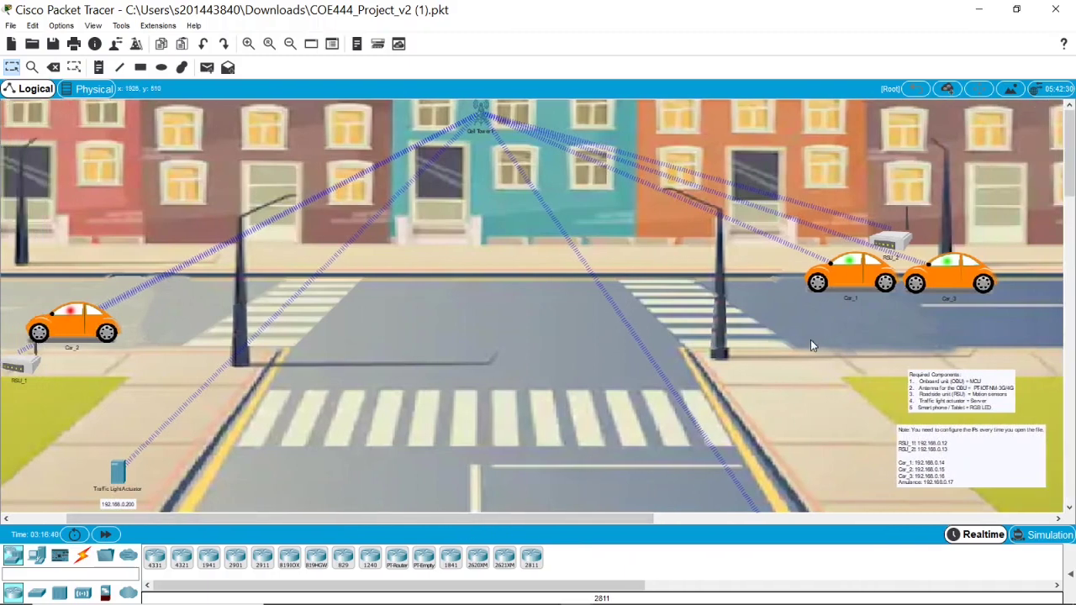
pyautogui.moveTo(780, 392); pyautogui.dragTo(930, 289)
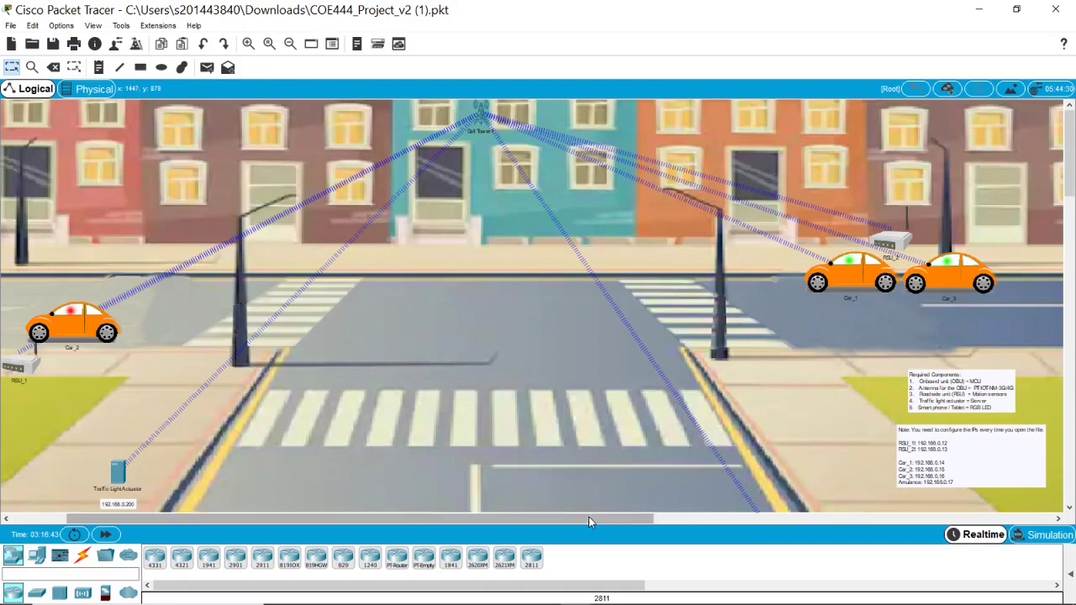
pyautogui.moveTo(589, 518); pyautogui.dragTo(537, 520)
pyautogui.moveTo(306, 334)
pyautogui.mouseDown()
pyautogui.moveTo(196, 381)
pyautogui.moveTo(153, 286)
pyautogui.moveTo(293, 337)
pyautogui.mouseUp()
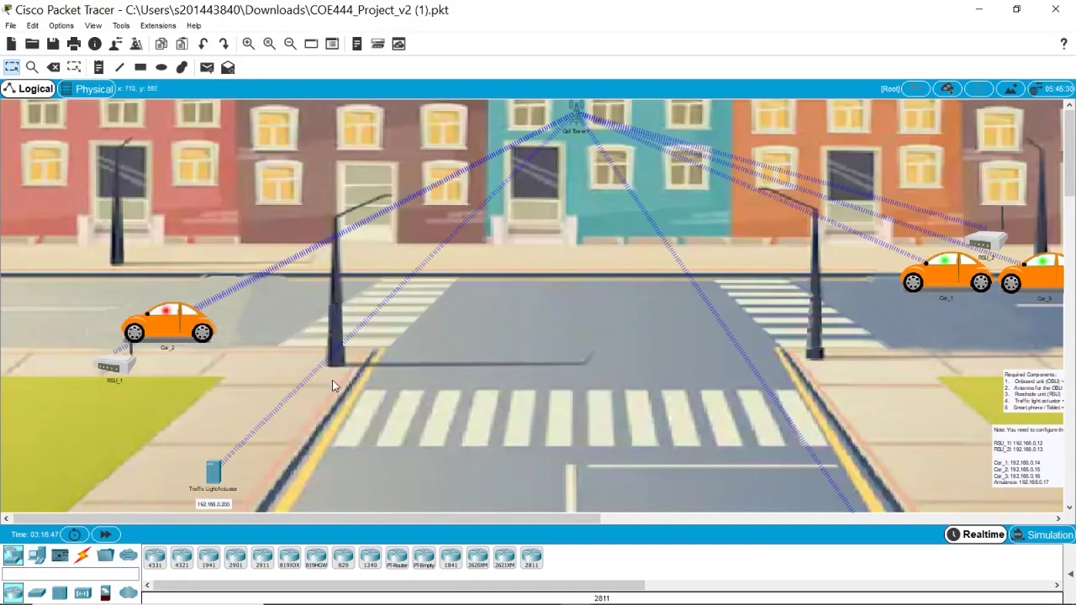
pyautogui.moveTo(323, 518); pyautogui.dragTo(340, 523)
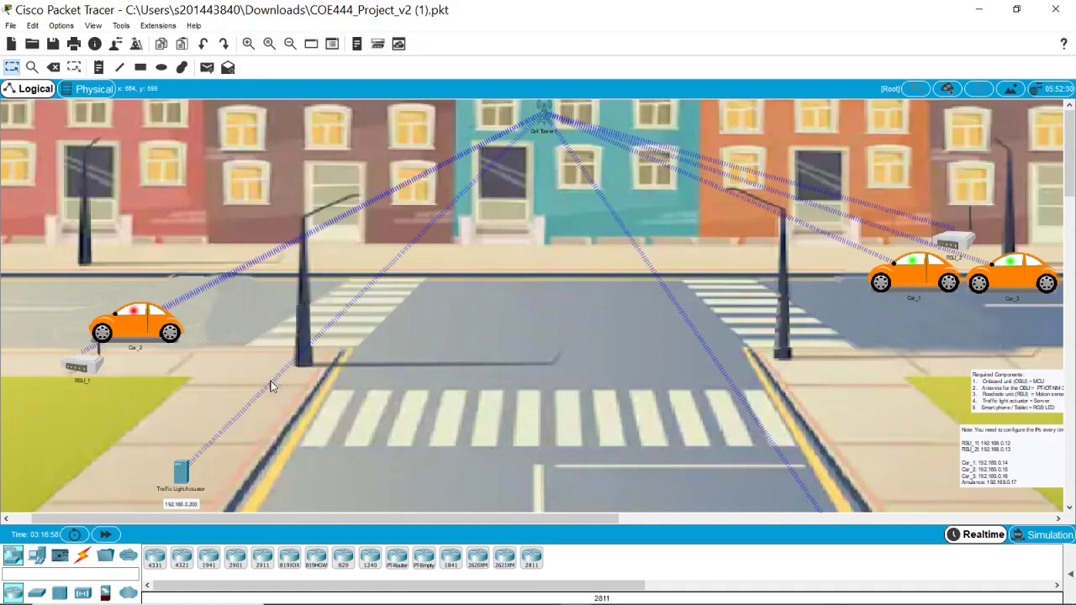
# Open Car_2's settings and its main.js in the Car JavaScript project
pyautogui.click(163, 333)
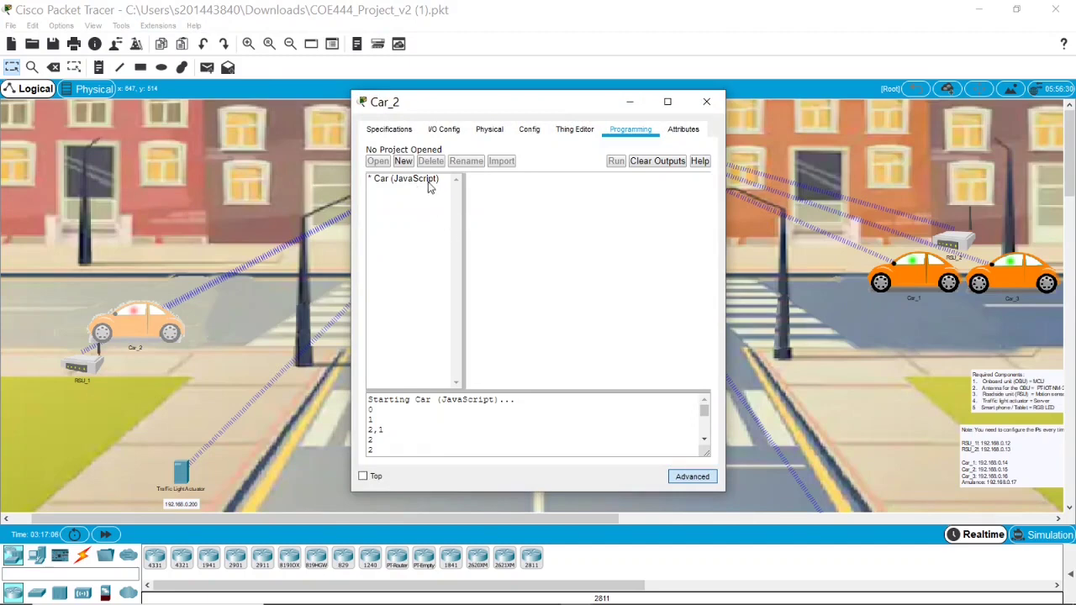
pyautogui.doubleClick(428, 185)
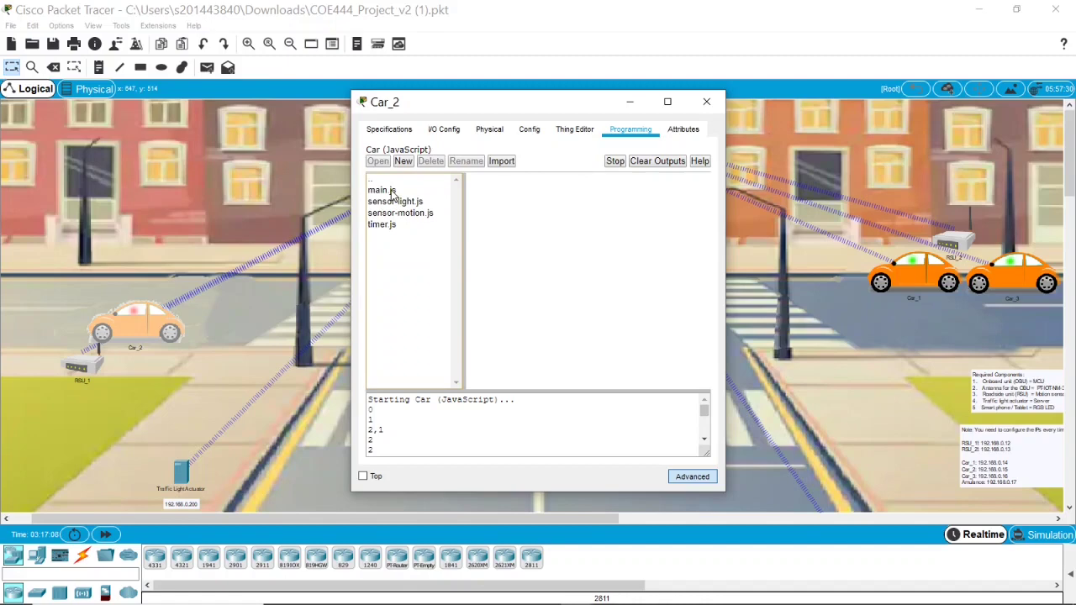
pyautogui.doubleClick(399, 193)
pyautogui.scroll(-10, 620, 268)
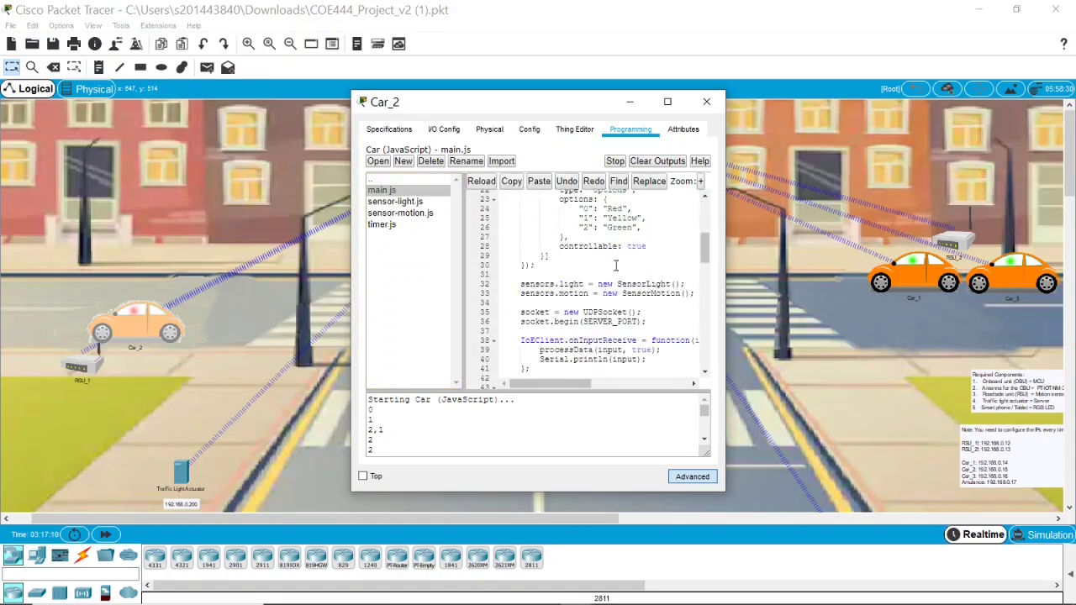
pyautogui.scroll(6, 621, 268)
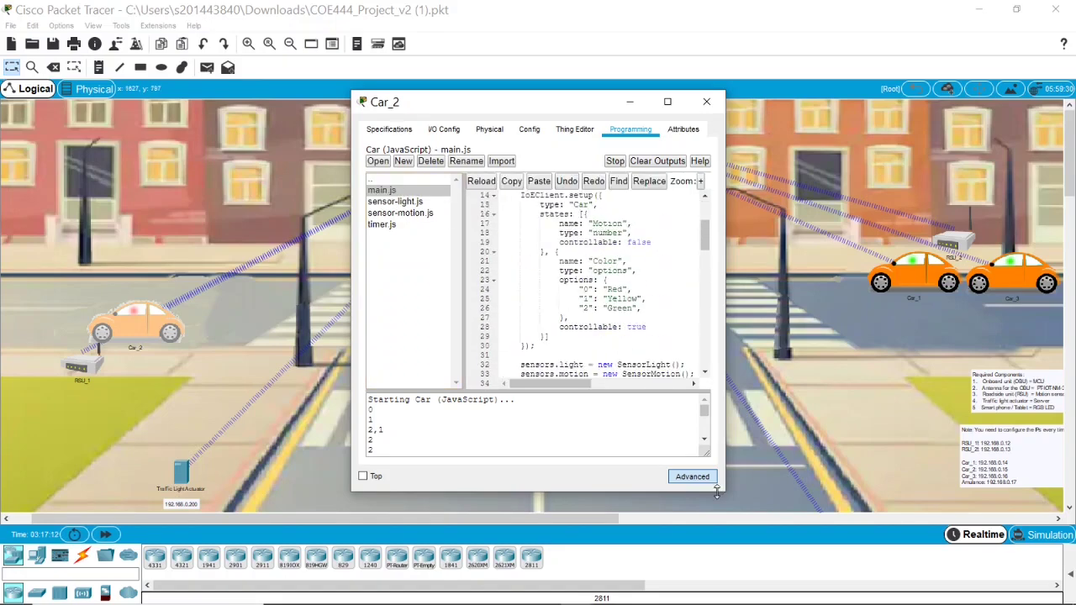
# Maximize the Car_2 window and enlarge the code text three times
pyautogui.moveTo(725, 494); pyautogui.dragTo(861, 531)
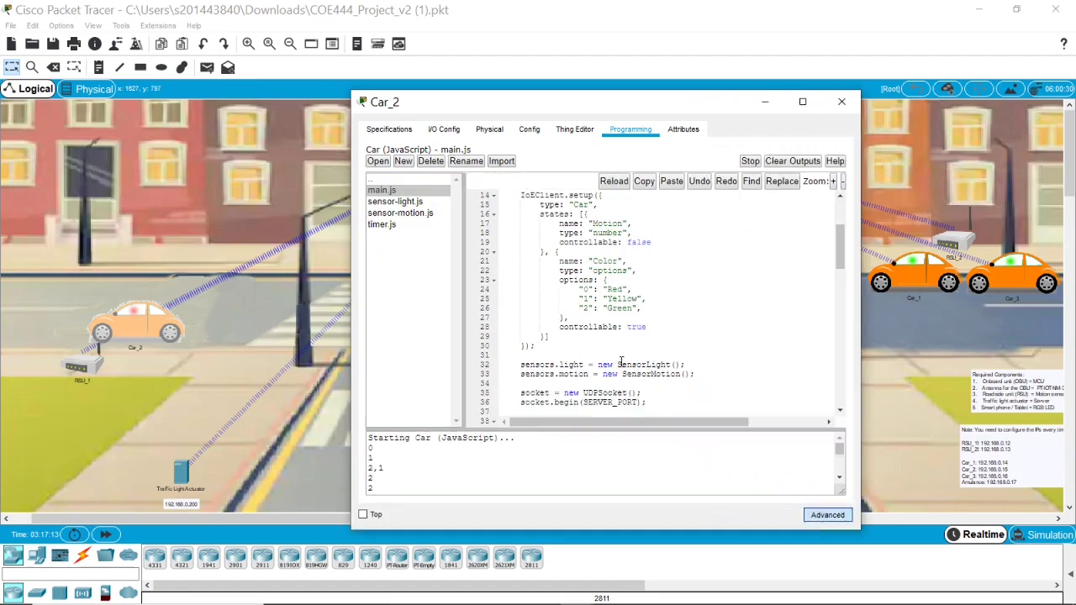
pyautogui.scroll(-14, 625, 266)
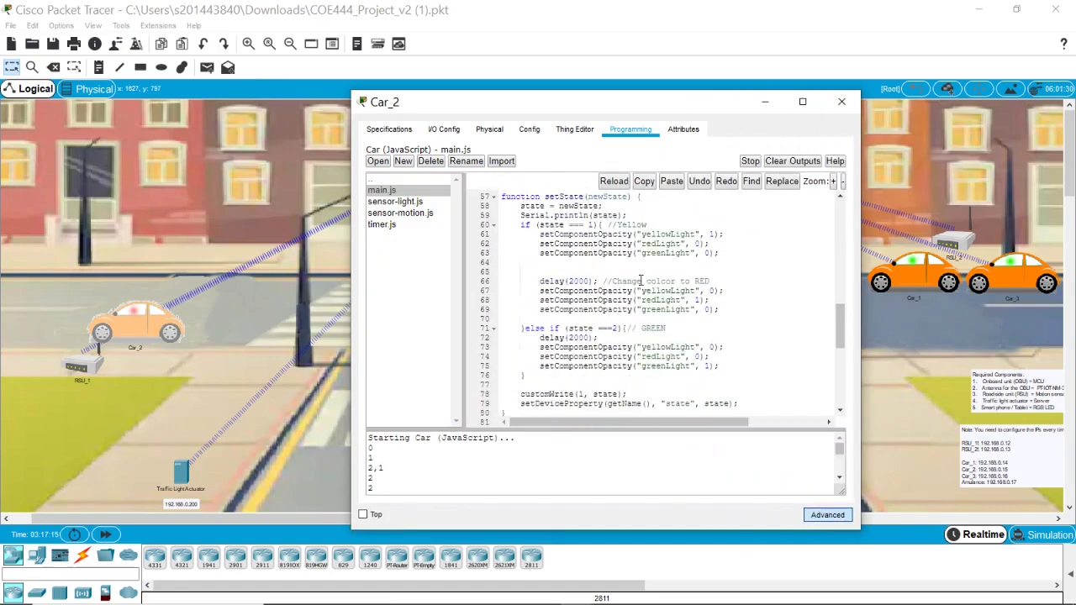
pyautogui.click(802, 101)
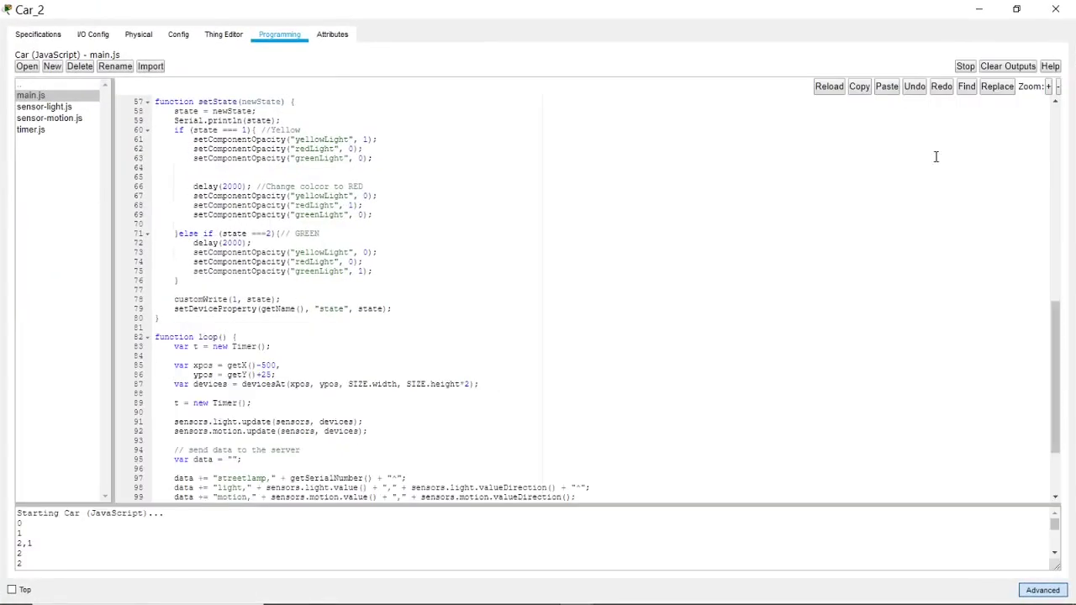
pyautogui.click(1048, 86)
pyautogui.click(1049, 87)
pyautogui.click(1048, 87)
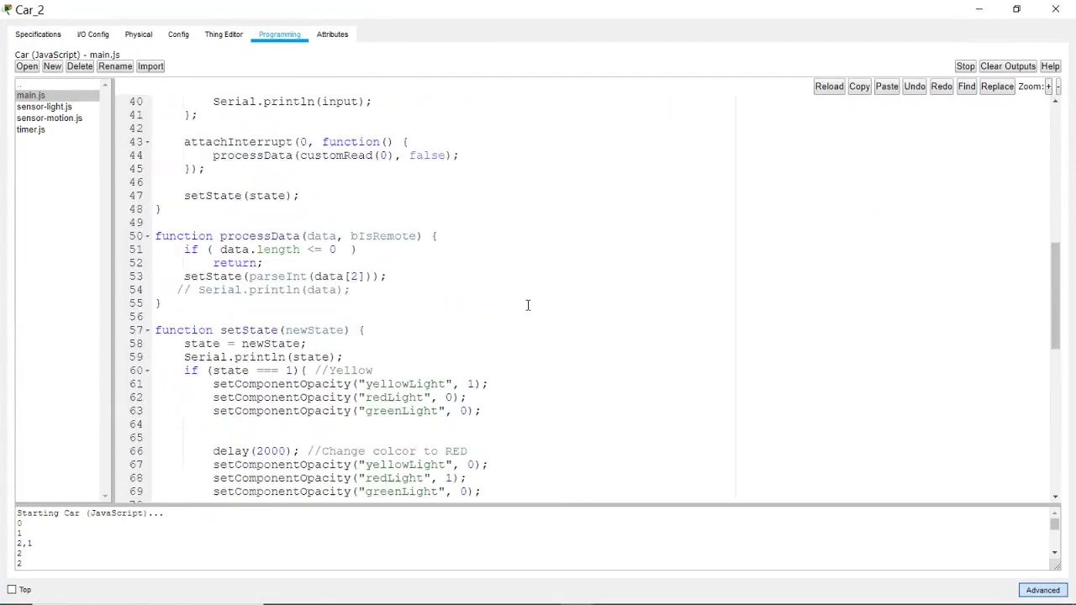
# Highlight the setState light-switching code, review the car's light components, then close Car_2
pyautogui.scroll(-2, 452, 292)
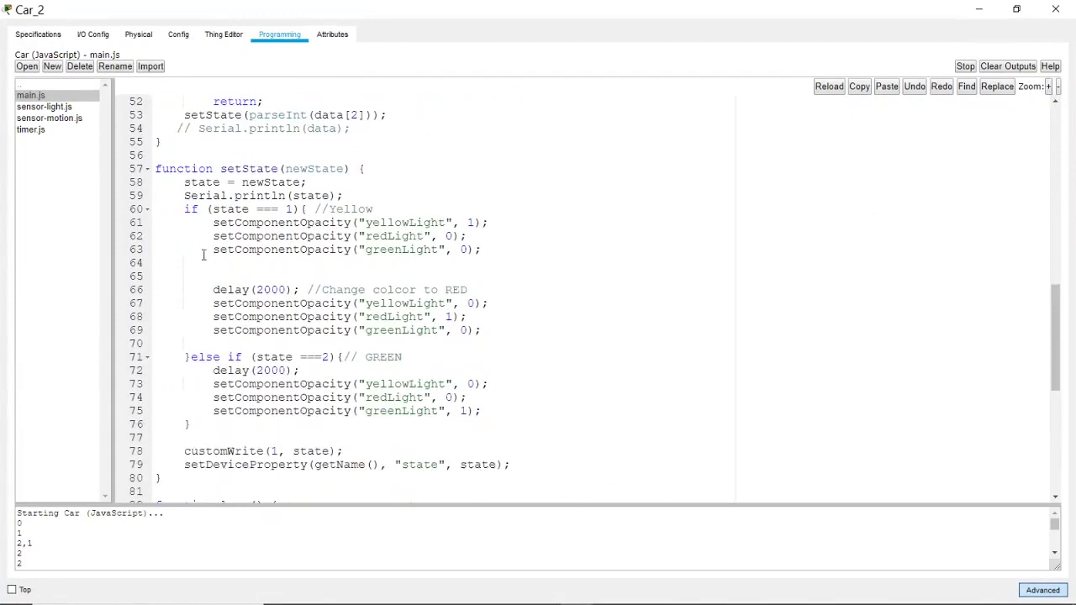
pyautogui.moveTo(184, 222); pyautogui.dragTo(499, 426)
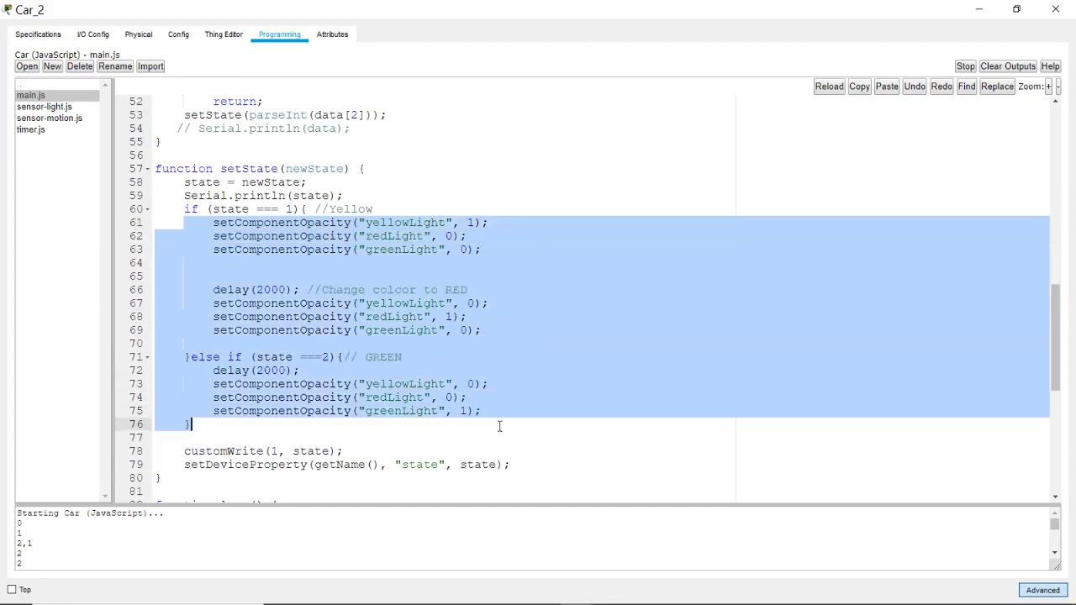
pyautogui.click(490, 425)
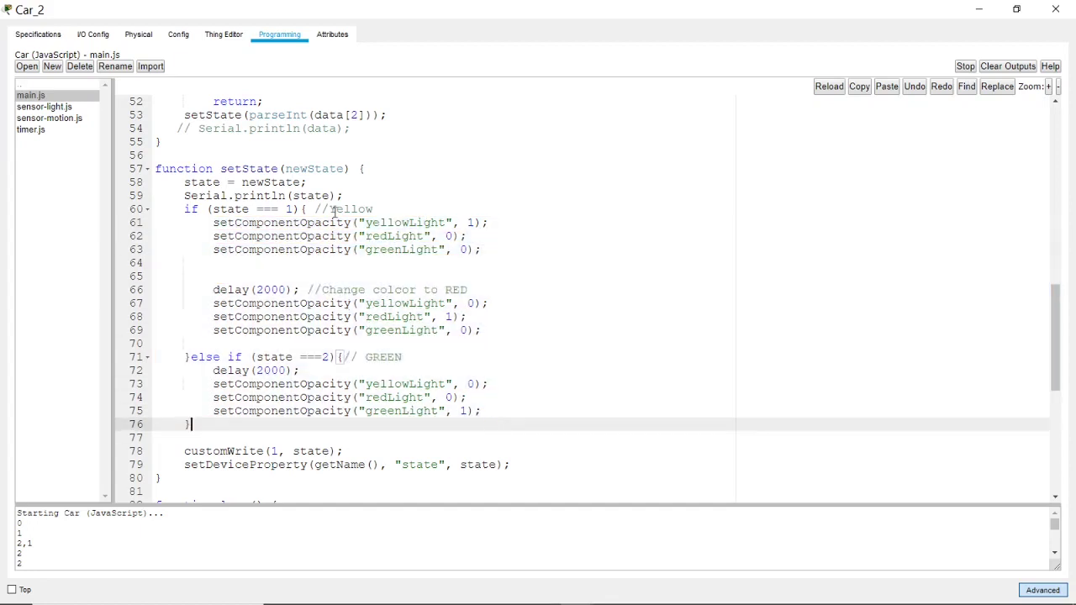
pyautogui.click(223, 35)
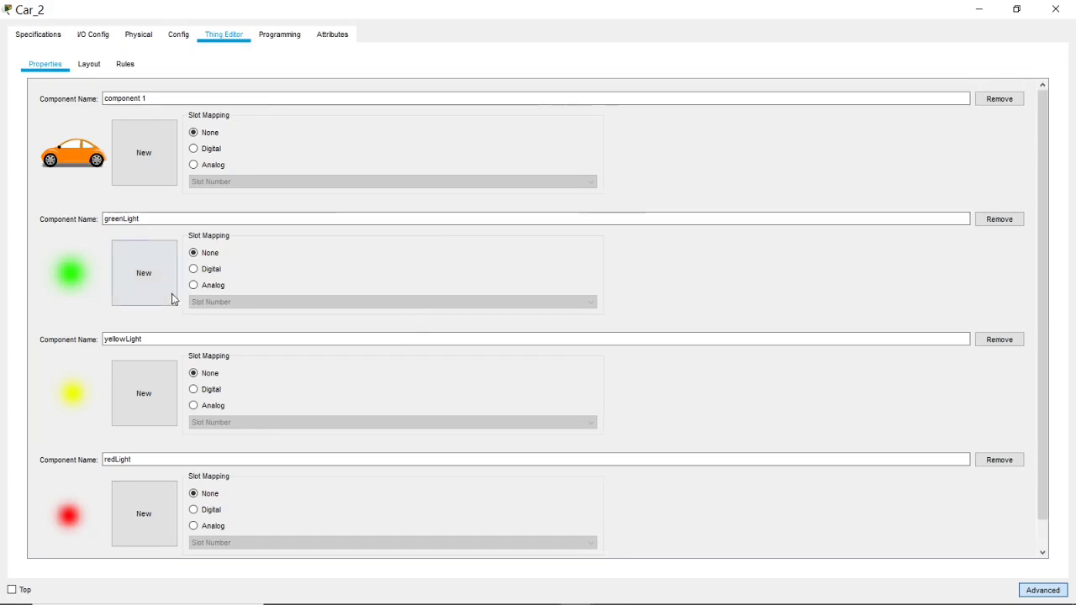
pyautogui.scroll(-1, 127, 269)
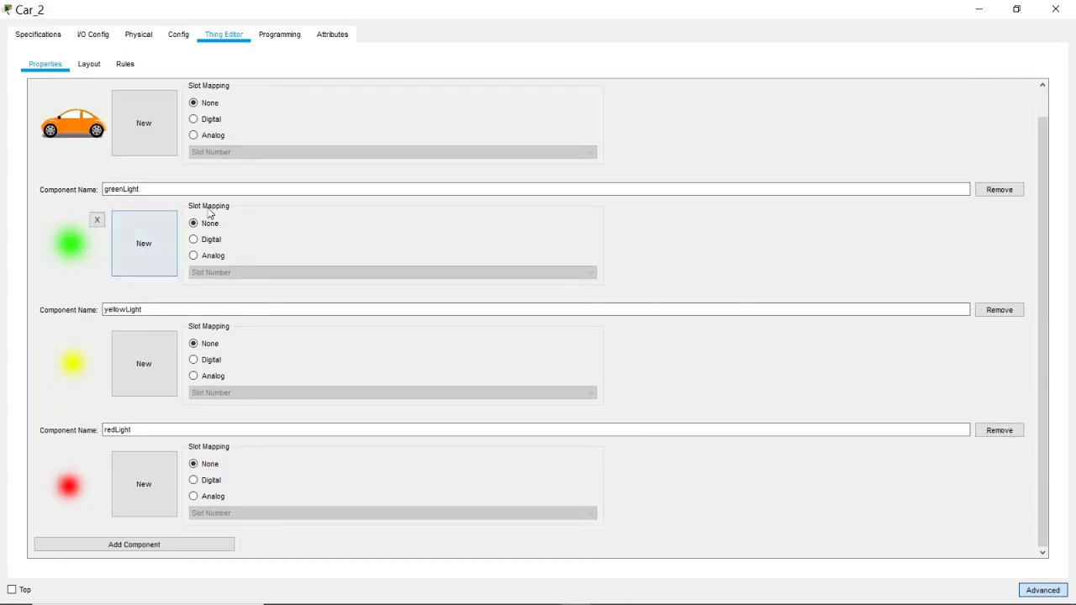
pyautogui.click(1056, 10)
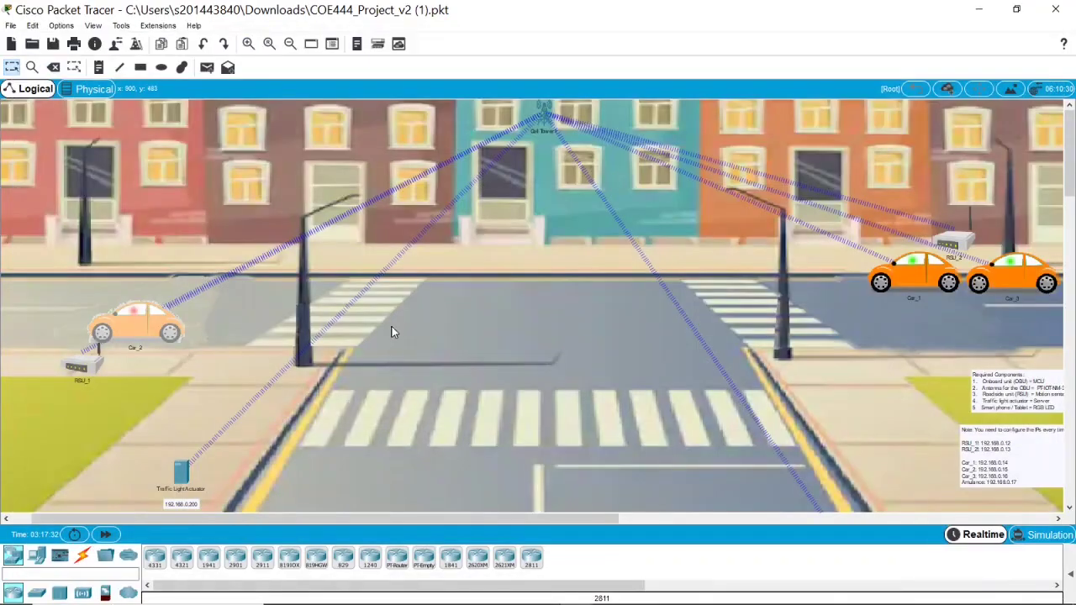
# Move Car_2 next to RSU_1 and bring Car_1 beside it
pyautogui.scroll(-1, 404, 334)
pyautogui.scroll(1, 502, 370)
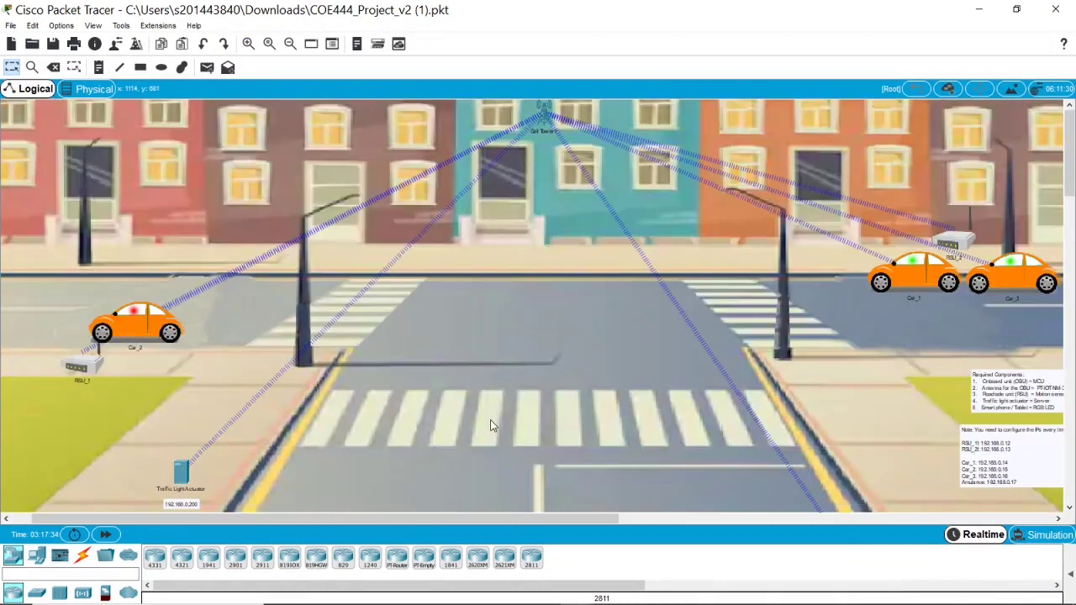
pyautogui.moveTo(392, 517); pyautogui.dragTo(415, 523)
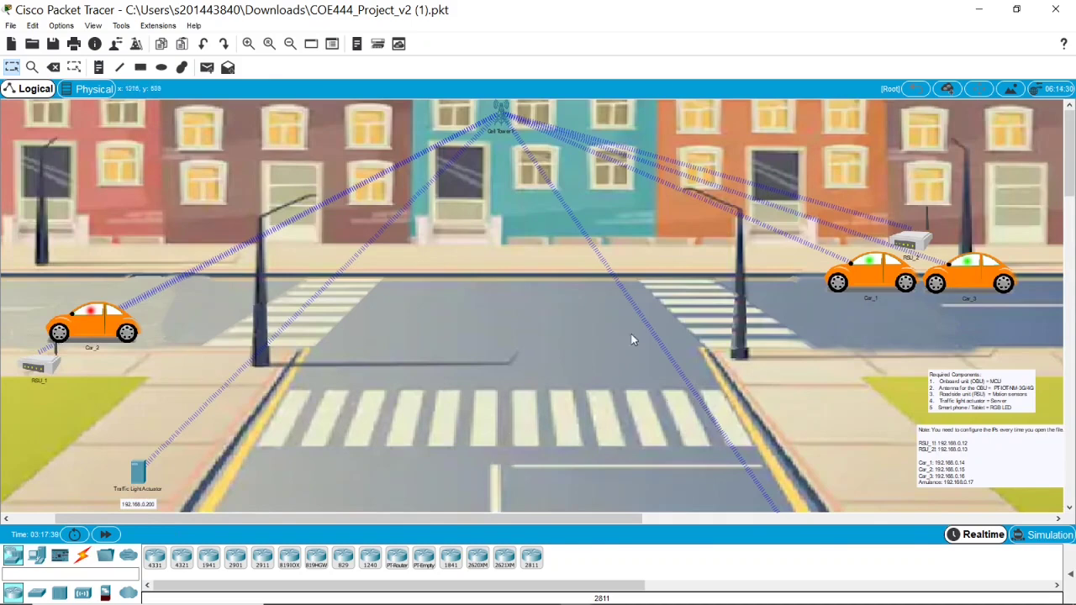
pyautogui.click(878, 281)
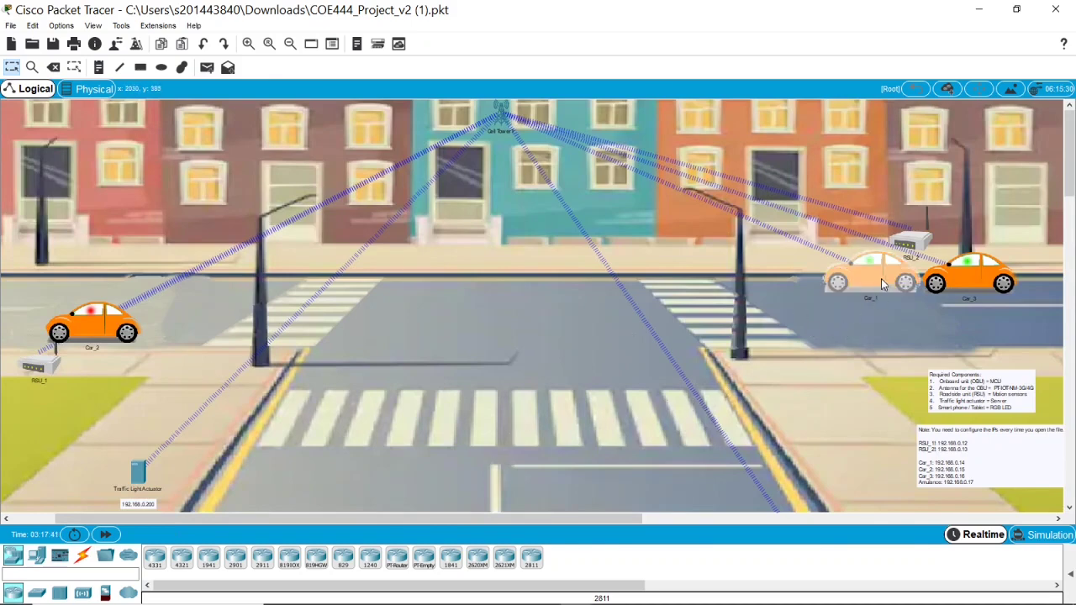
pyautogui.moveTo(547, 519); pyautogui.dragTo(504, 519)
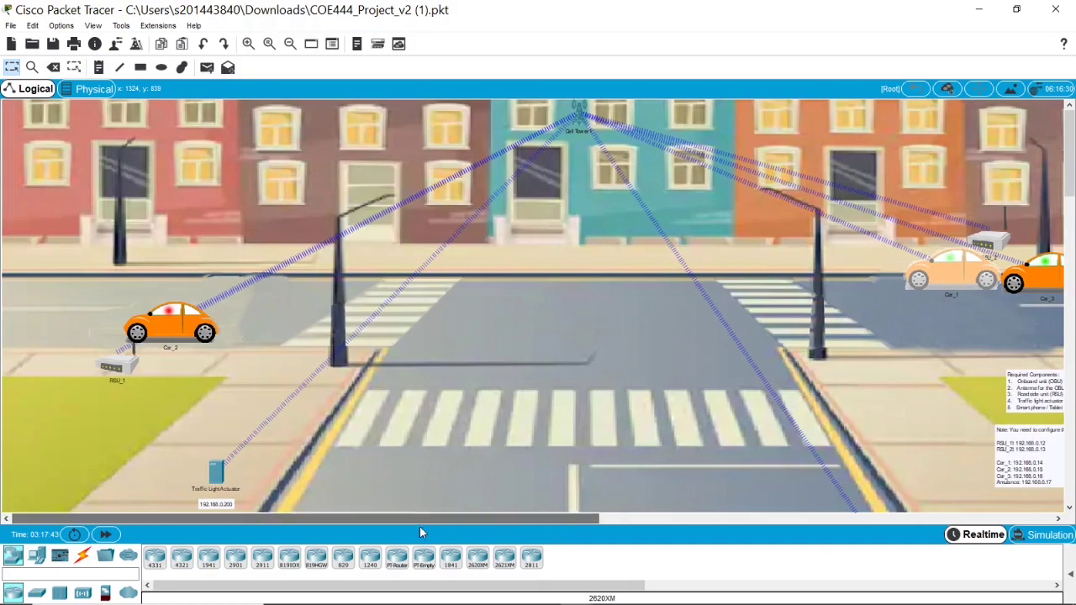
pyautogui.moveTo(150, 320); pyautogui.dragTo(107, 321)
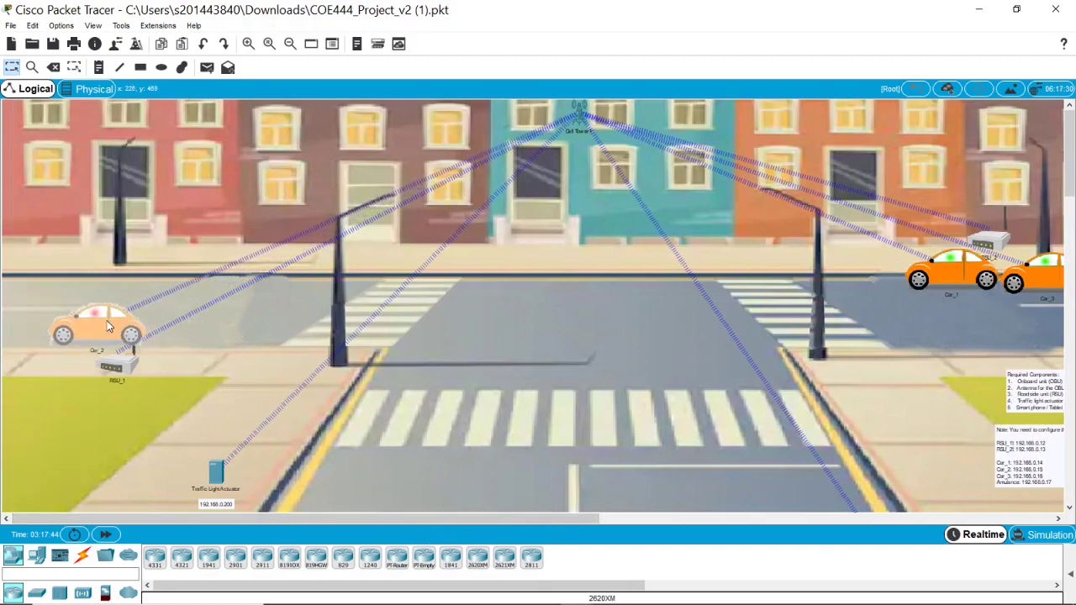
pyautogui.moveTo(930, 278); pyautogui.dragTo(177, 337)
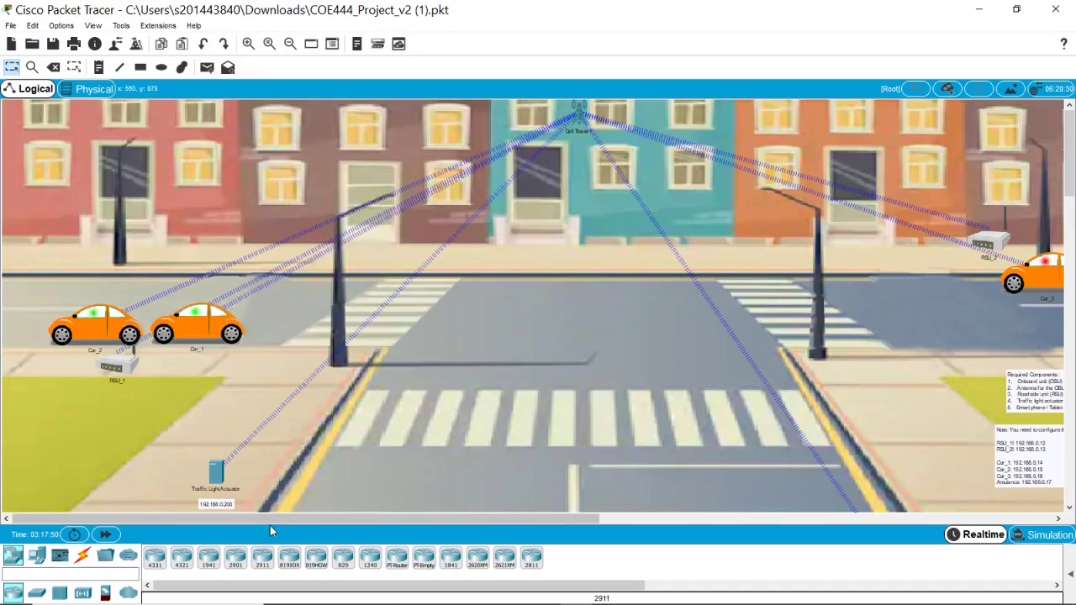
pyautogui.moveTo(270, 524)
pyautogui.mouseDown()
pyautogui.moveTo(407, 523)
pyautogui.moveTo(281, 527)
pyautogui.mouseUp()
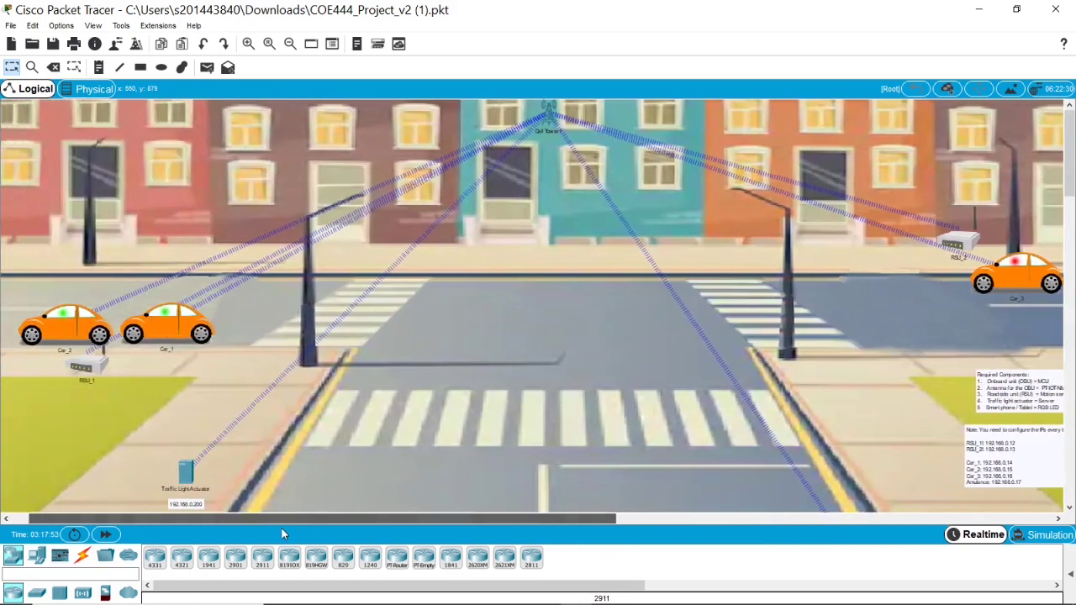
# Move Car_1 and Car_2 together onto the road left of Car_3, shifting Car_3 slightly right
pyautogui.moveTo(326, 301); pyautogui.dragTo(63, 327)
pyautogui.moveTo(150, 327); pyautogui.dragTo(569, 341)
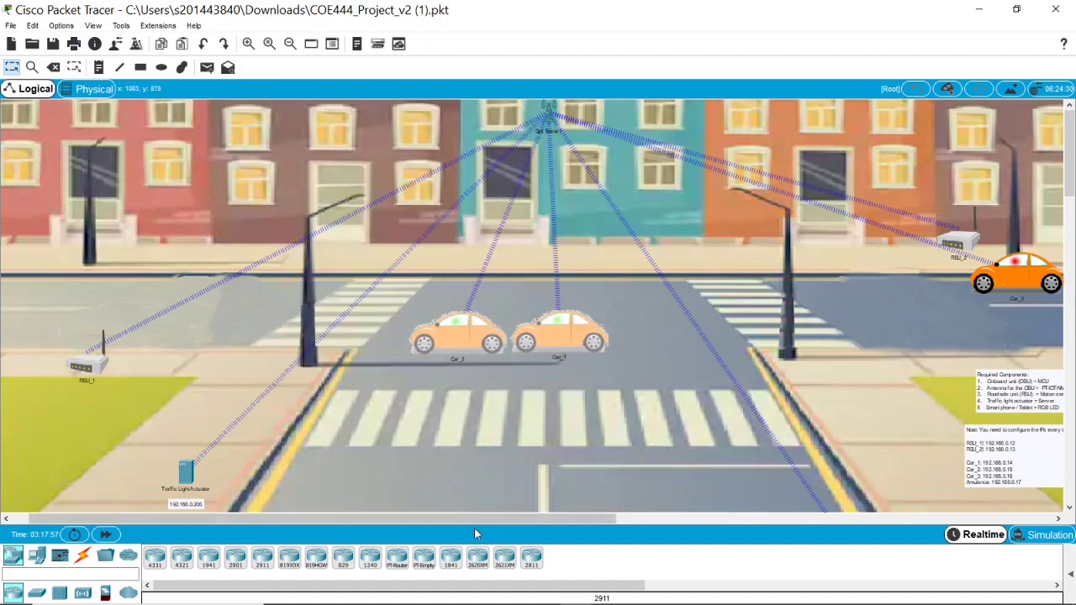
pyautogui.moveTo(474, 518); pyautogui.dragTo(563, 532)
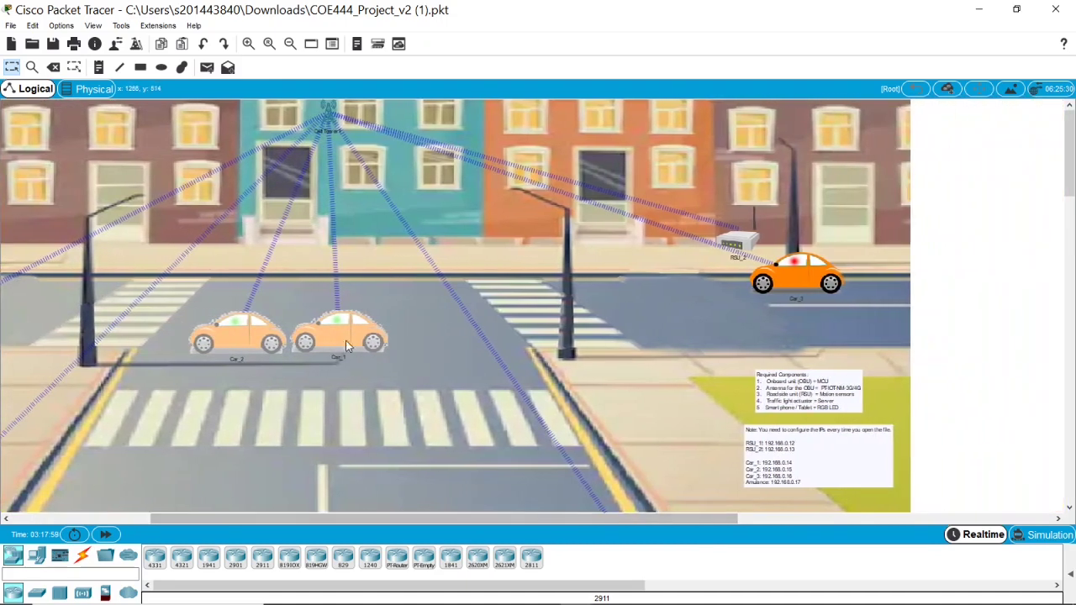
pyautogui.moveTo(346, 341); pyautogui.dragTo(784, 341)
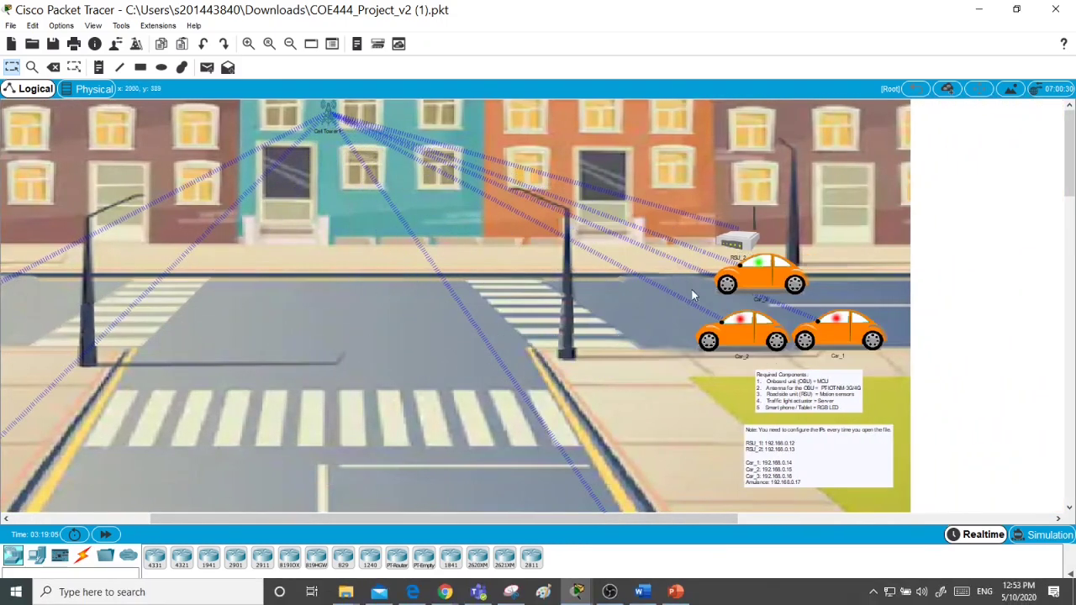
pyautogui.moveTo(774, 334); pyautogui.dragTo(669, 288)
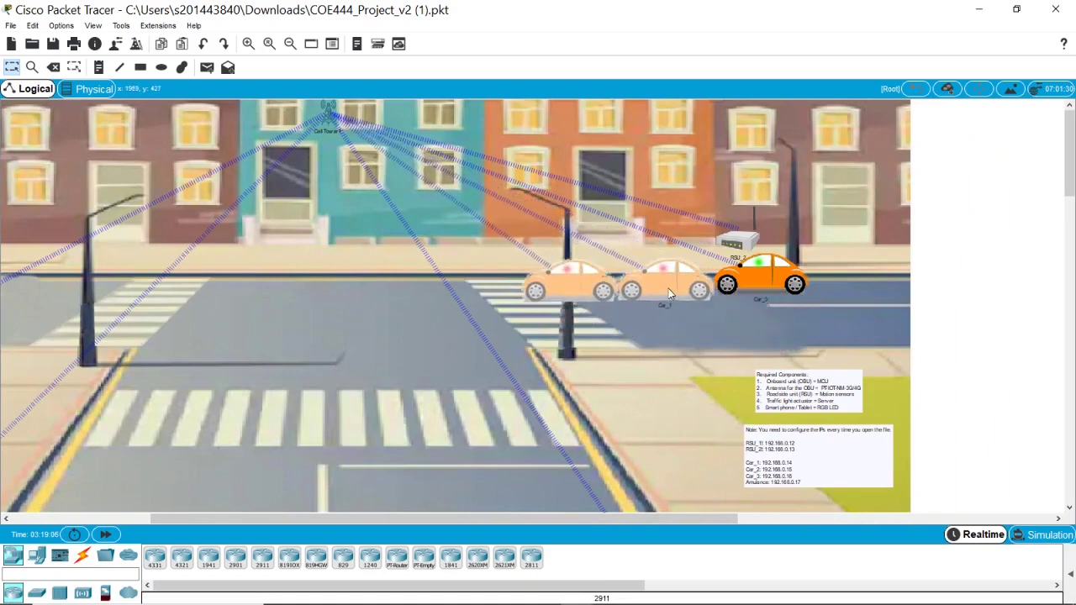
pyautogui.moveTo(753, 289); pyautogui.dragTo(808, 285)
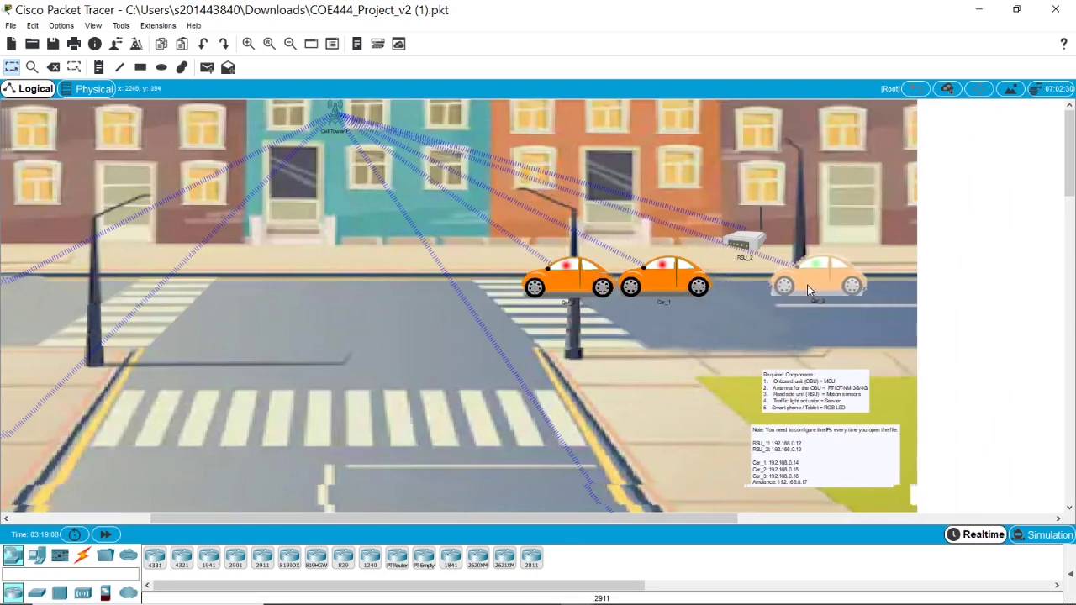
pyautogui.click(531, 323)
# Nudge Car_1 and Car_2 up against Car_3, then start moving the Ambulance
pyautogui.moveTo(531, 323); pyautogui.dragTo(714, 282)
pyautogui.click(701, 350)
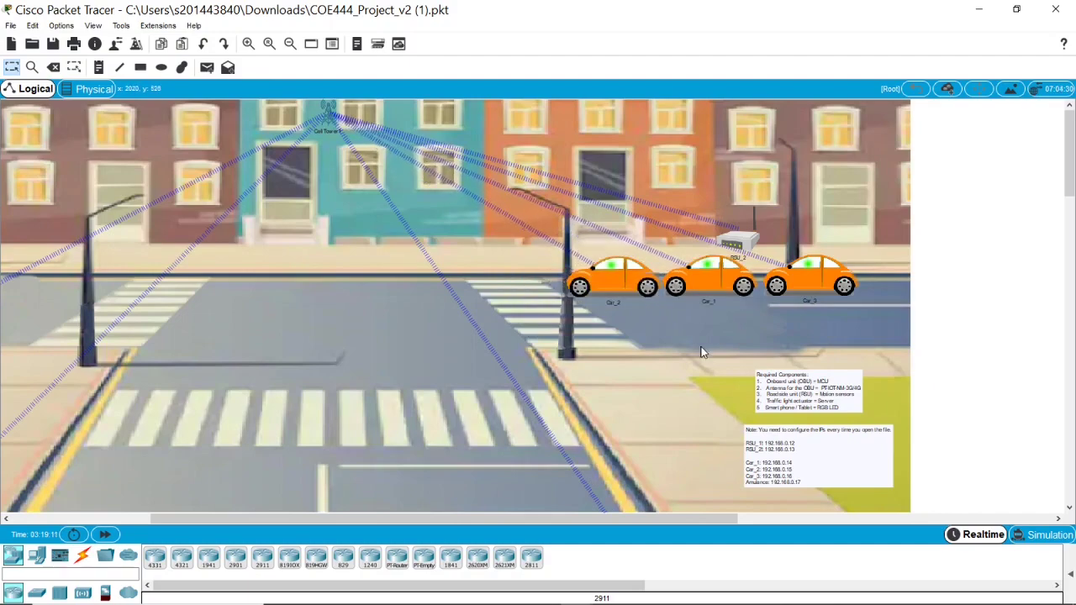
pyautogui.scroll(-3, 727, 355)
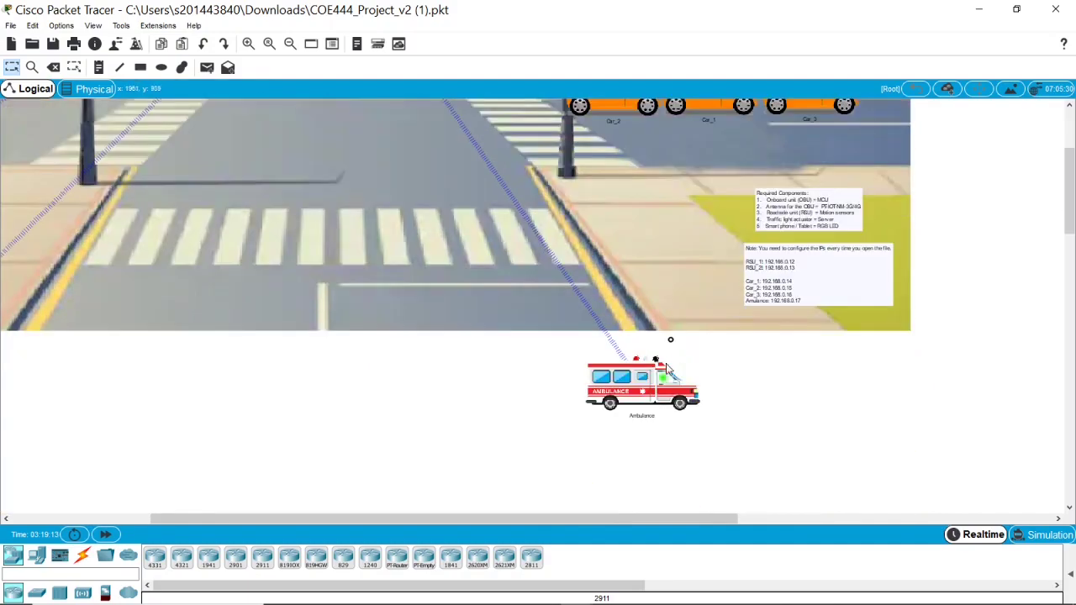
pyautogui.moveTo(536, 468); pyautogui.dragTo(736, 354)
pyautogui.moveTo(630, 418); pyautogui.dragTo(248, 269)
pyautogui.scroll(3, 328, 343)
pyautogui.click(334, 437)
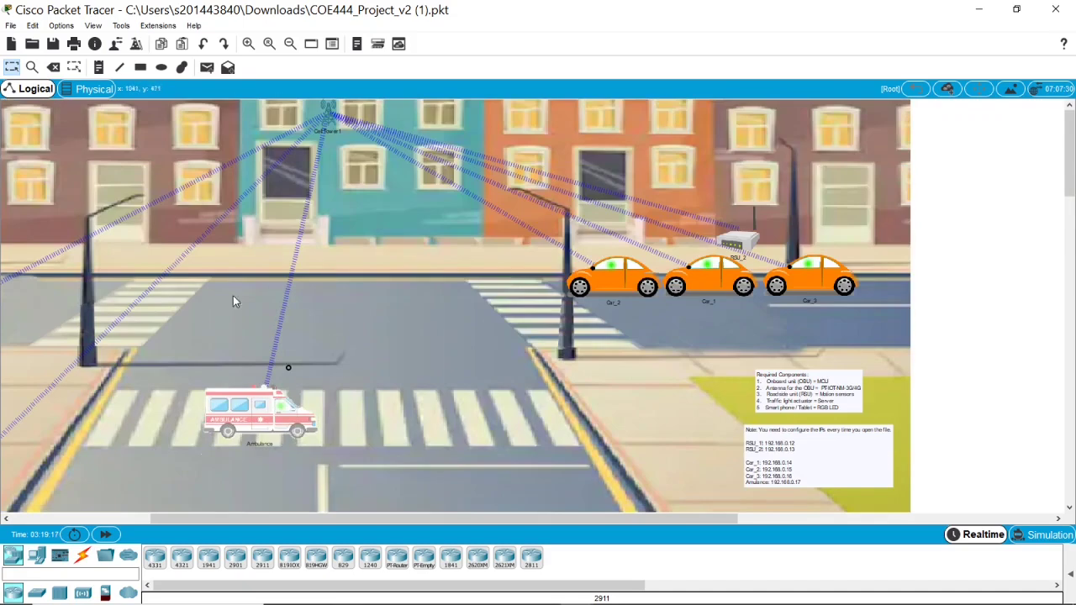
# Zoom in twice on the street and move the Ambulance up beside RSU_1
pyautogui.click(248, 43)
pyautogui.click(248, 43)
pyautogui.moveTo(278, 519); pyautogui.dragTo(89, 519)
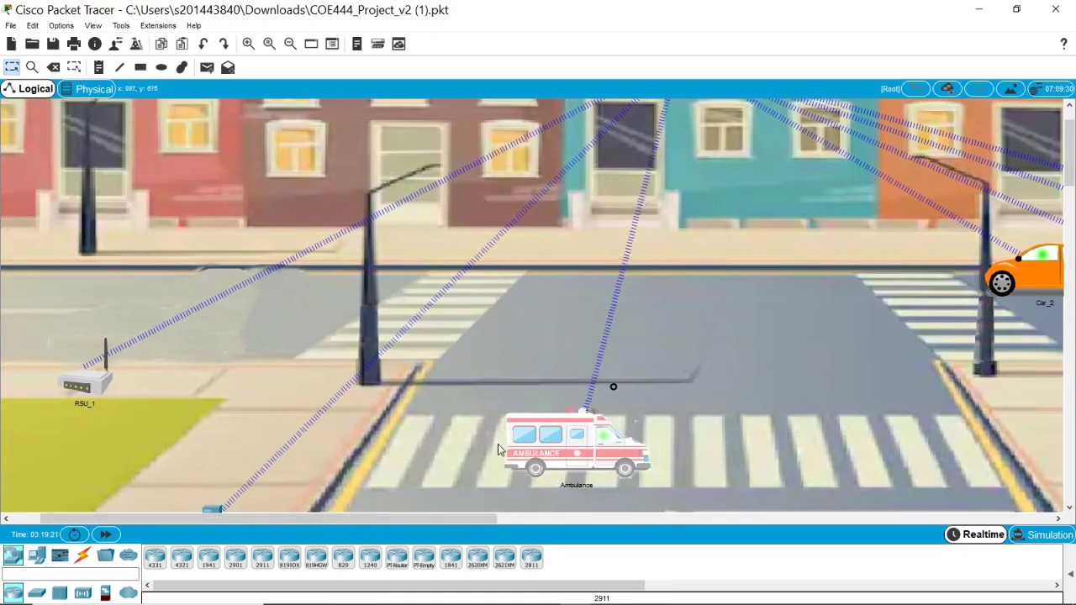
pyautogui.moveTo(500, 448); pyautogui.dragTo(161, 337)
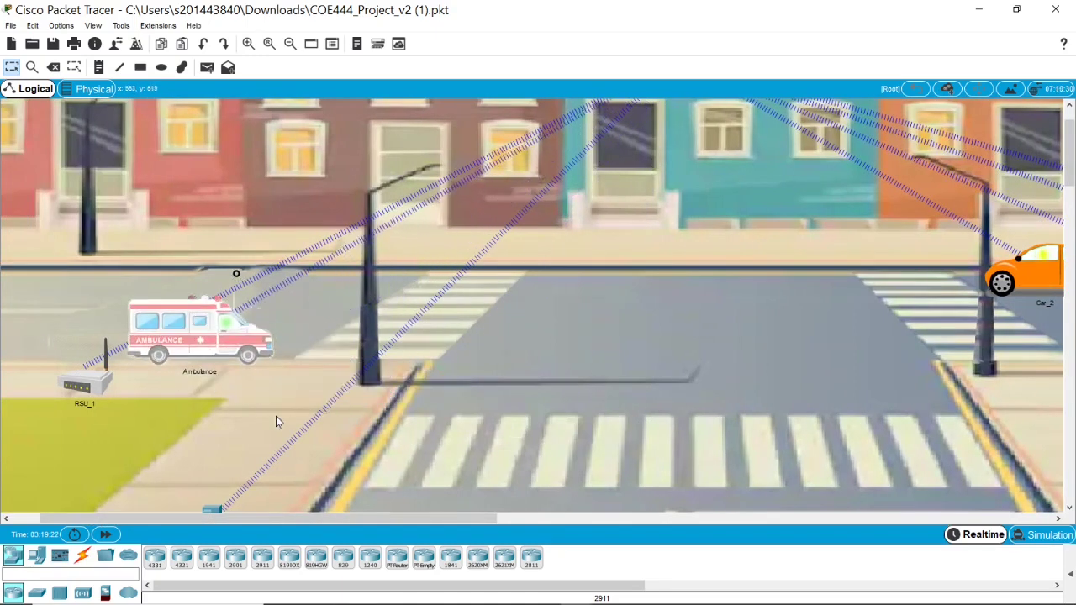
pyautogui.moveTo(286, 509); pyautogui.dragTo(243, 516)
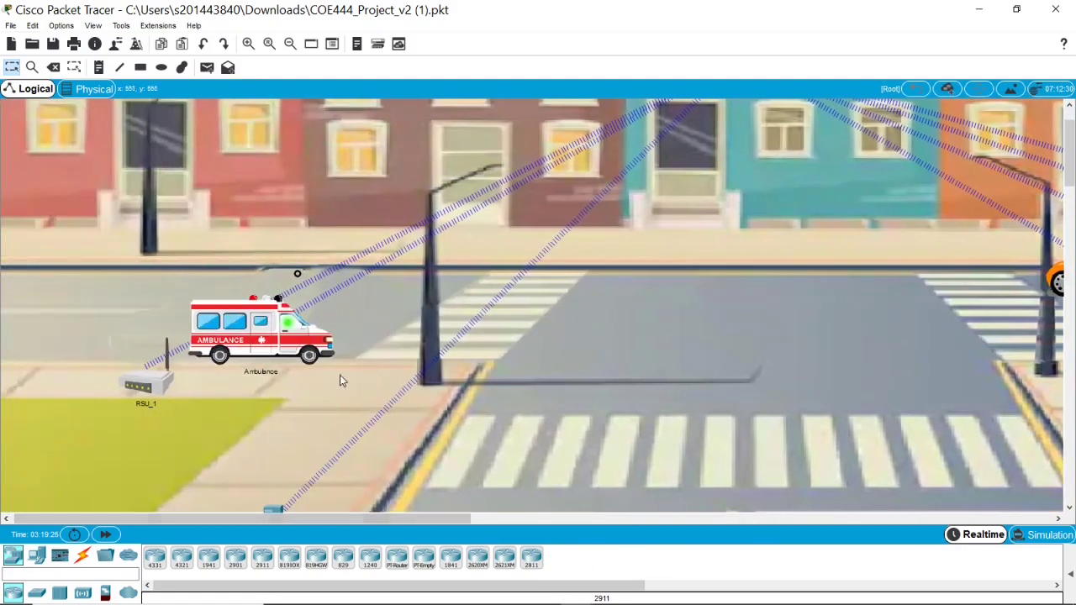
pyautogui.moveTo(370, 405); pyautogui.dragTo(247, 271)
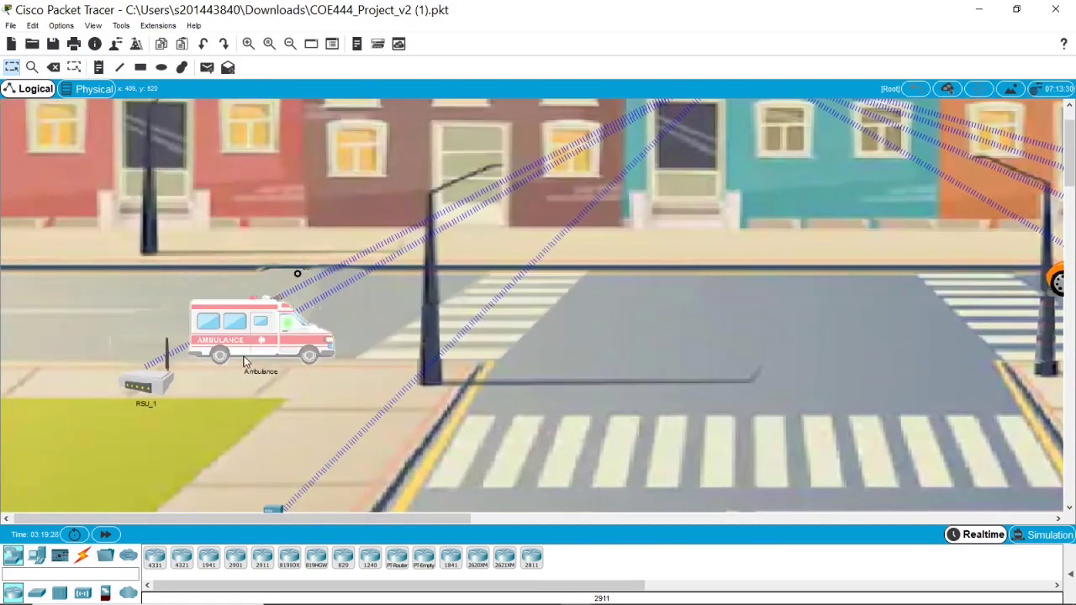
# Drag the Ambulance across the road next to the cars at RSU_2
pyautogui.moveTo(265, 347); pyautogui.dragTo(701, 383)
pyautogui.moveTo(414, 518); pyautogui.dragTo(604, 519)
pyautogui.moveTo(320, 392); pyautogui.dragTo(850, 360)
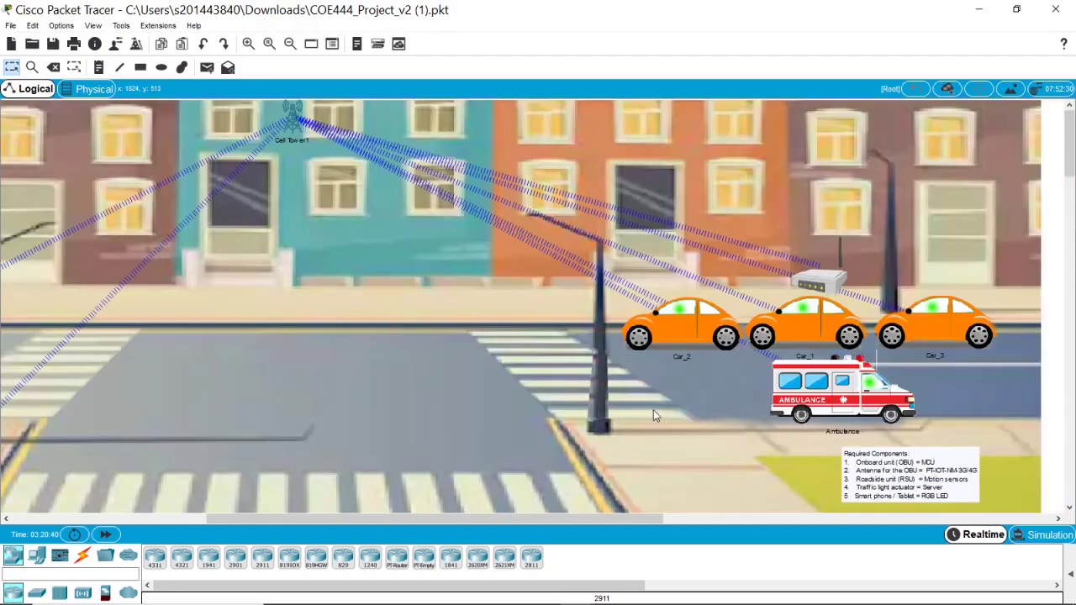
pyautogui.scroll(-3, 653, 410)
pyautogui.scroll(1, 653, 409)
pyautogui.moveTo(614, 521); pyautogui.dragTo(368, 511)
pyautogui.scroll(-2, 362, 456)
pyautogui.click(280, 461)
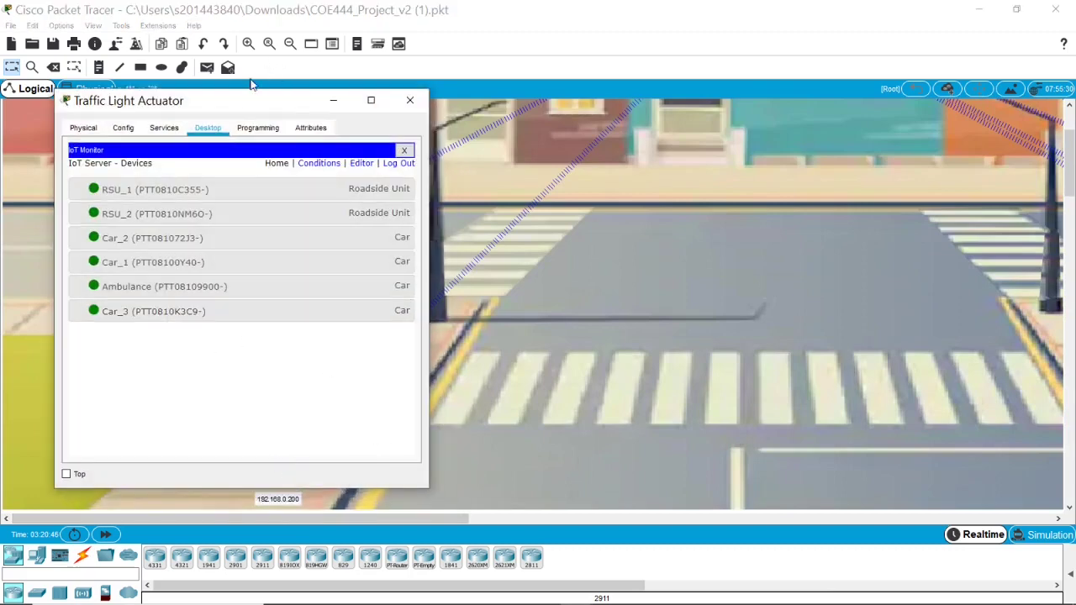
pyautogui.moveTo(236, 105); pyautogui.dragTo(542, 107)
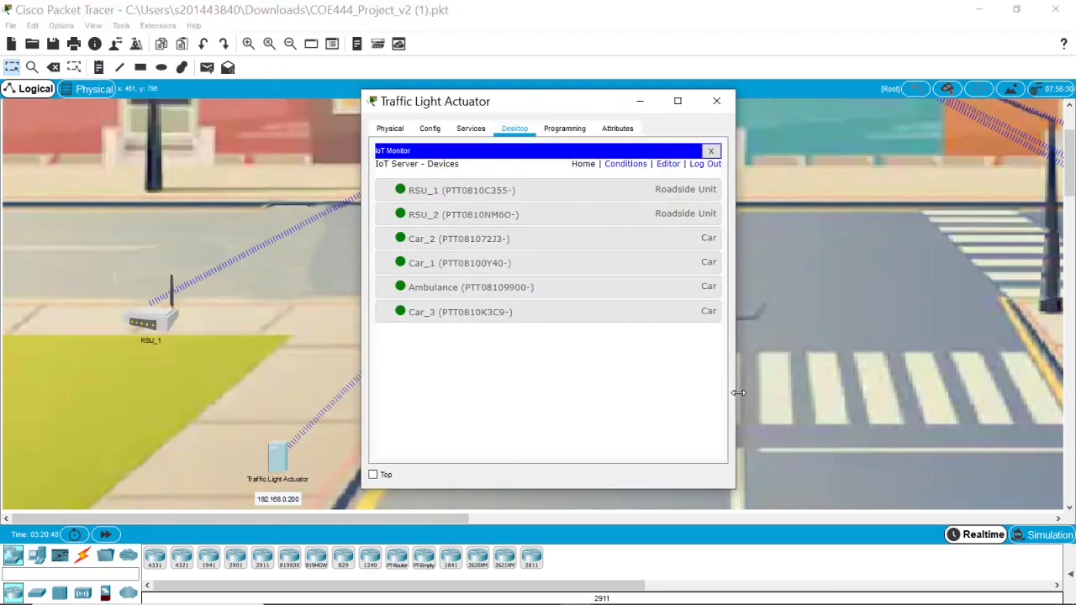
pyautogui.moveTo(738, 392); pyautogui.dragTo(788, 391)
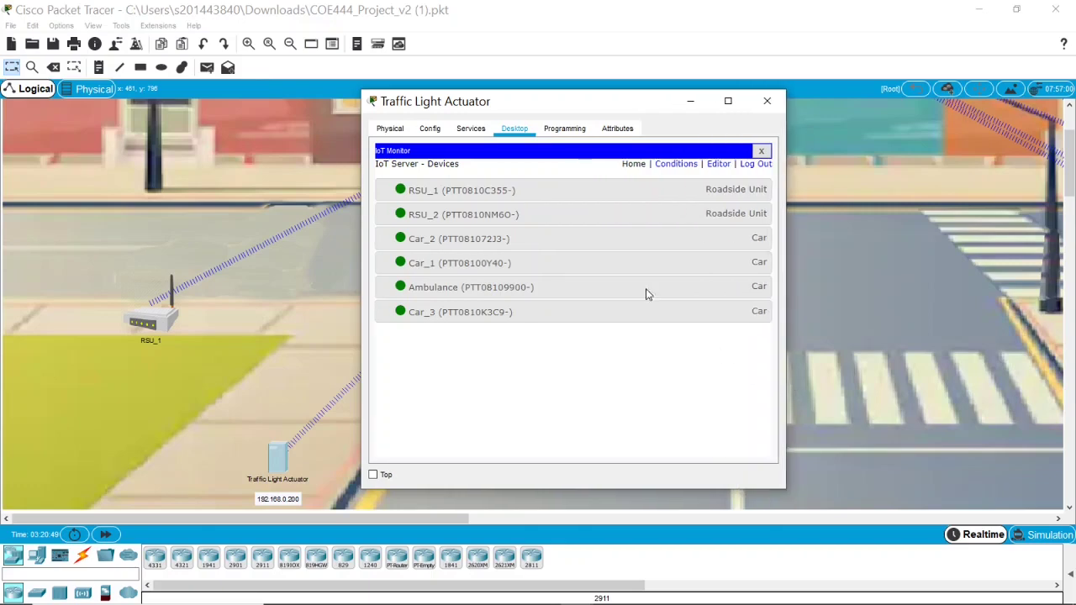
pyautogui.click(675, 164)
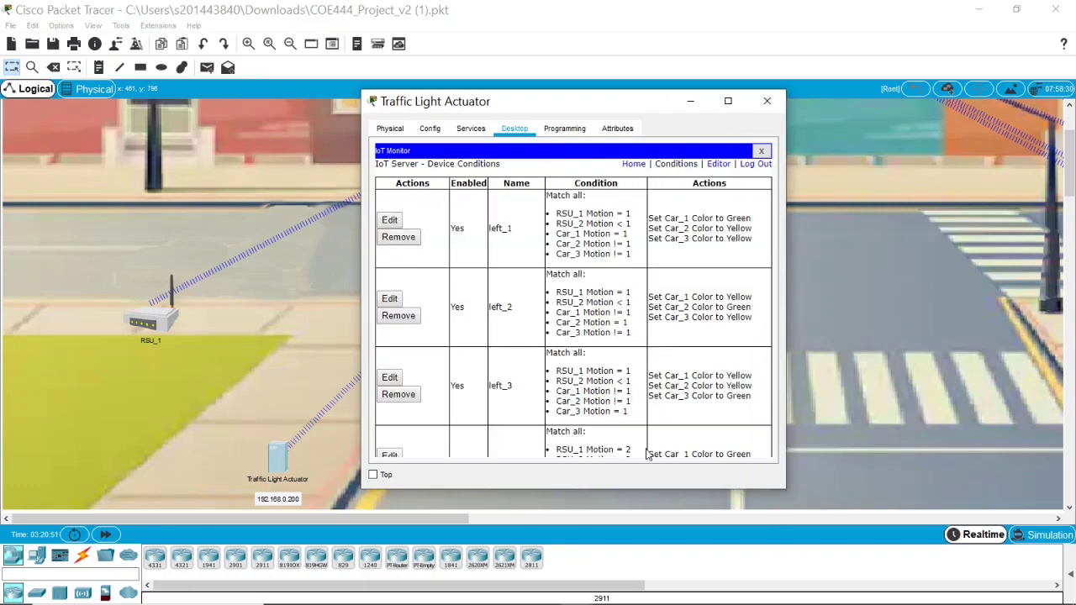
pyautogui.moveTo(611, 494); pyautogui.dragTo(626, 582)
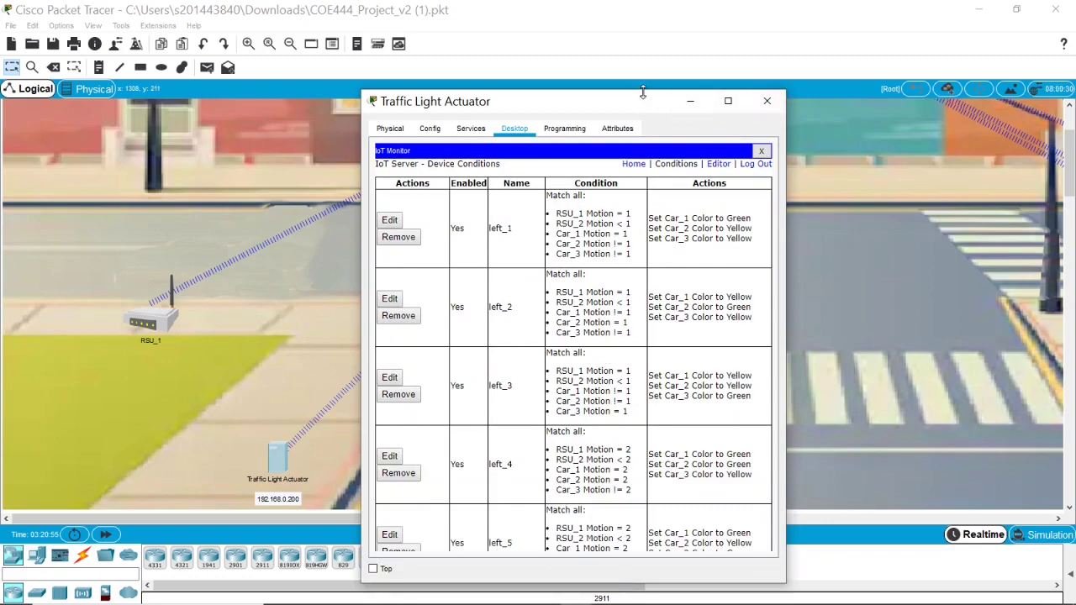
pyautogui.moveTo(643, 91); pyautogui.dragTo(643, 4)
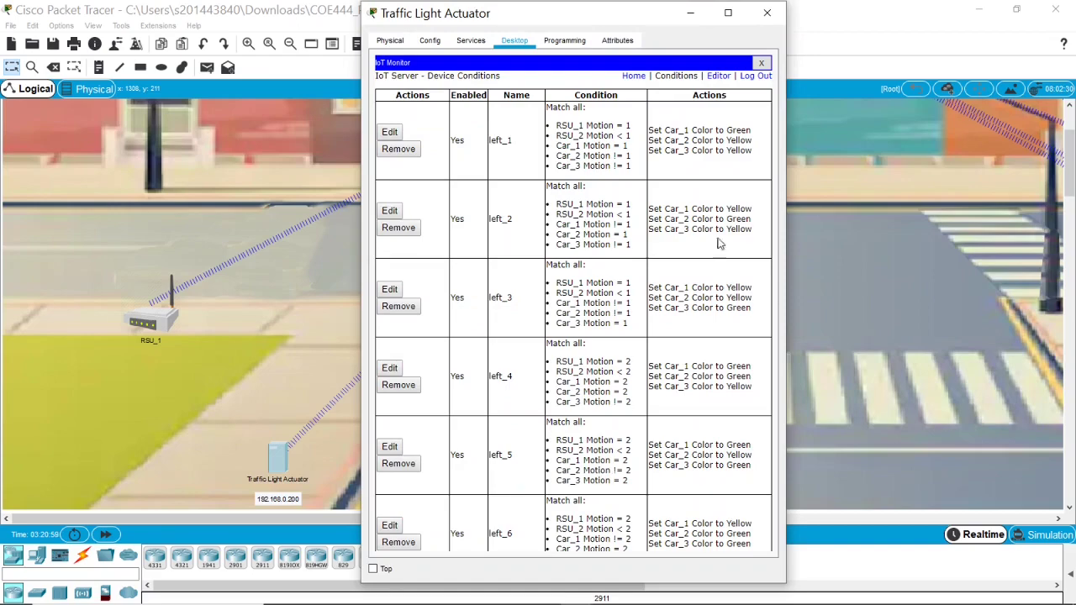
pyautogui.click(690, 13)
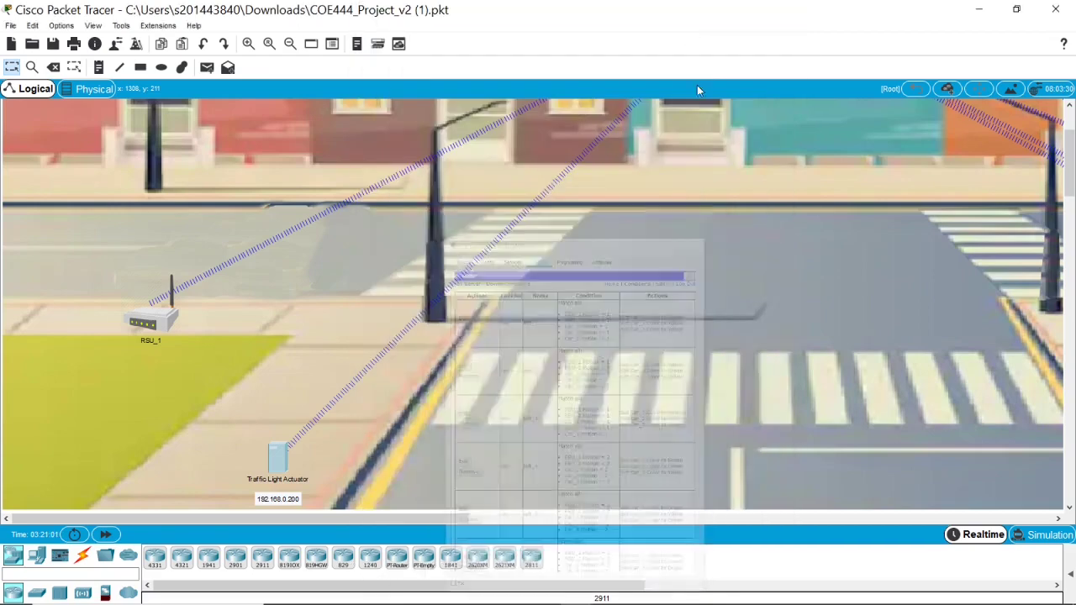
pyautogui.scroll(5, 634, 412)
pyautogui.moveTo(468, 520); pyautogui.dragTo(551, 523)
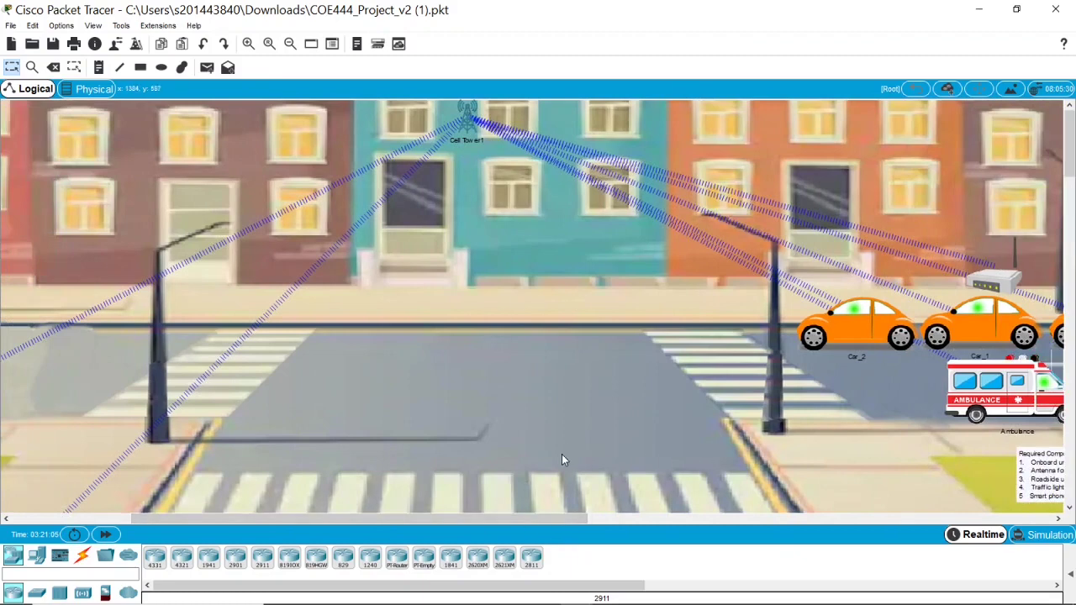